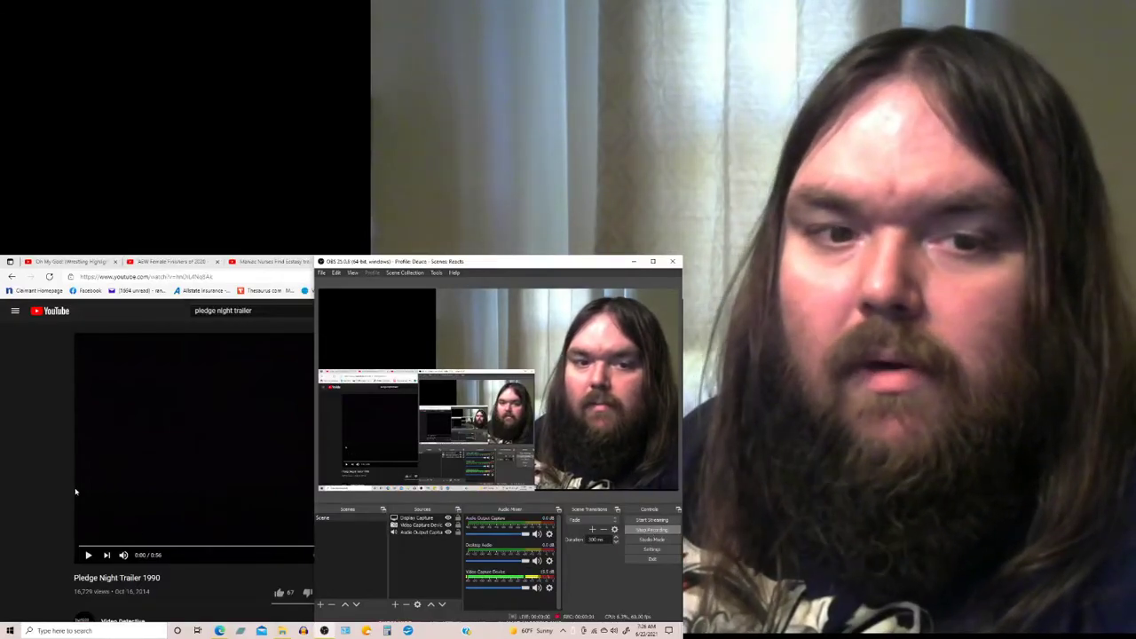
- Bring the Chrome window with the 'Pledge Night Trailer 1990' page to the front
click(75, 491)
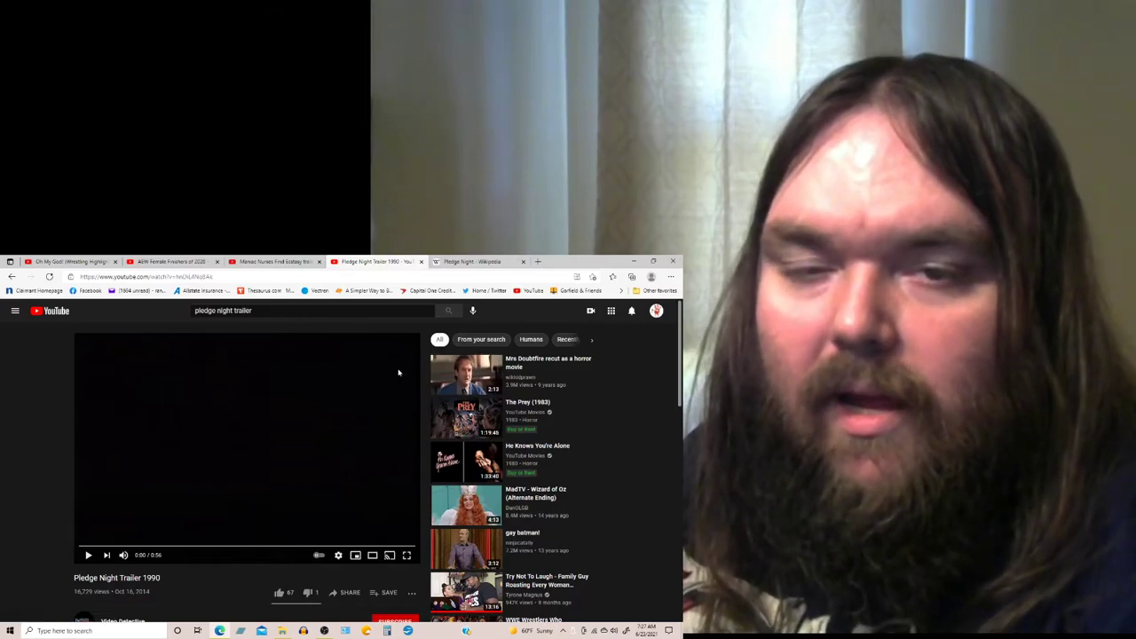
- Watch the 1990 trailer full screen, rewinding a few seconds, through to 0:56
click(406, 556)
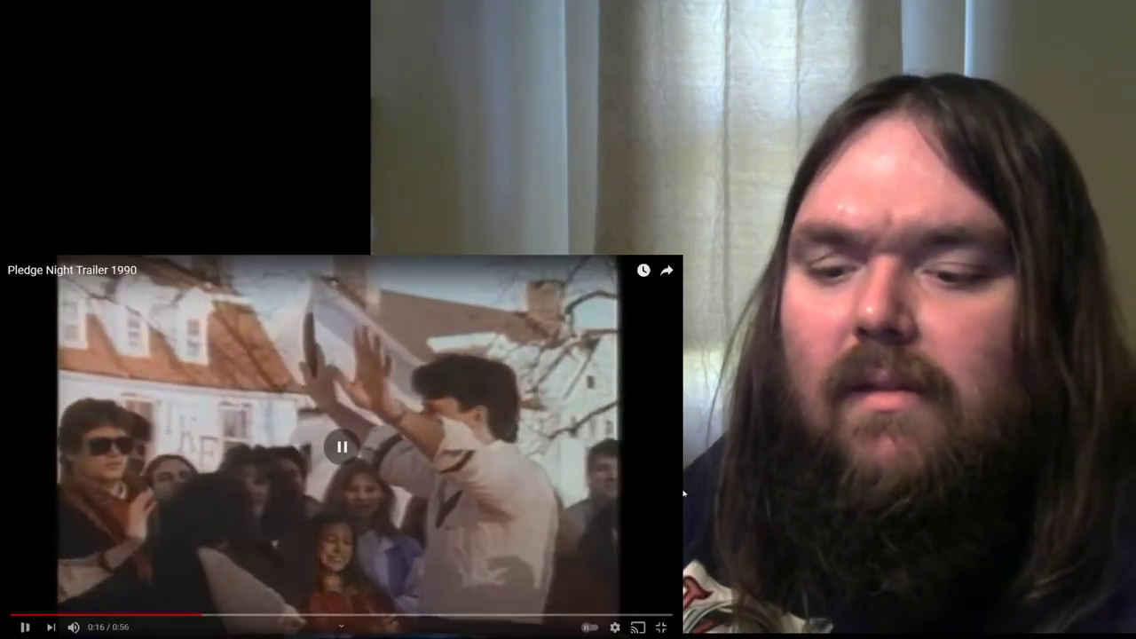
key(Left)
key(space)
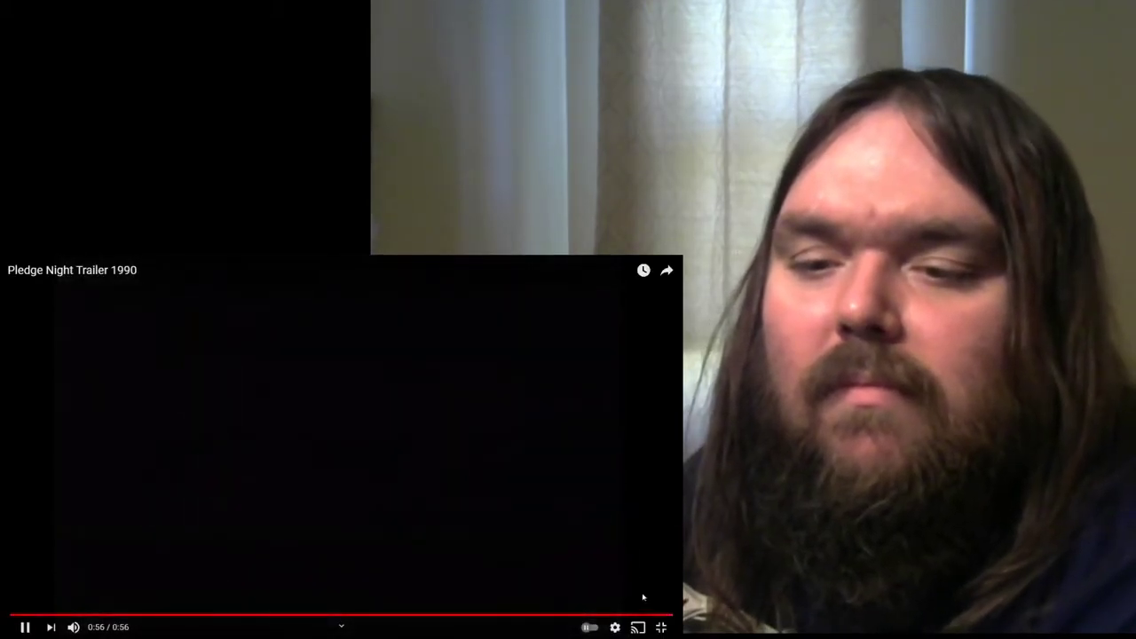
- Exit full screen and search YouTube for 'pledge night trailer'
click(661, 628)
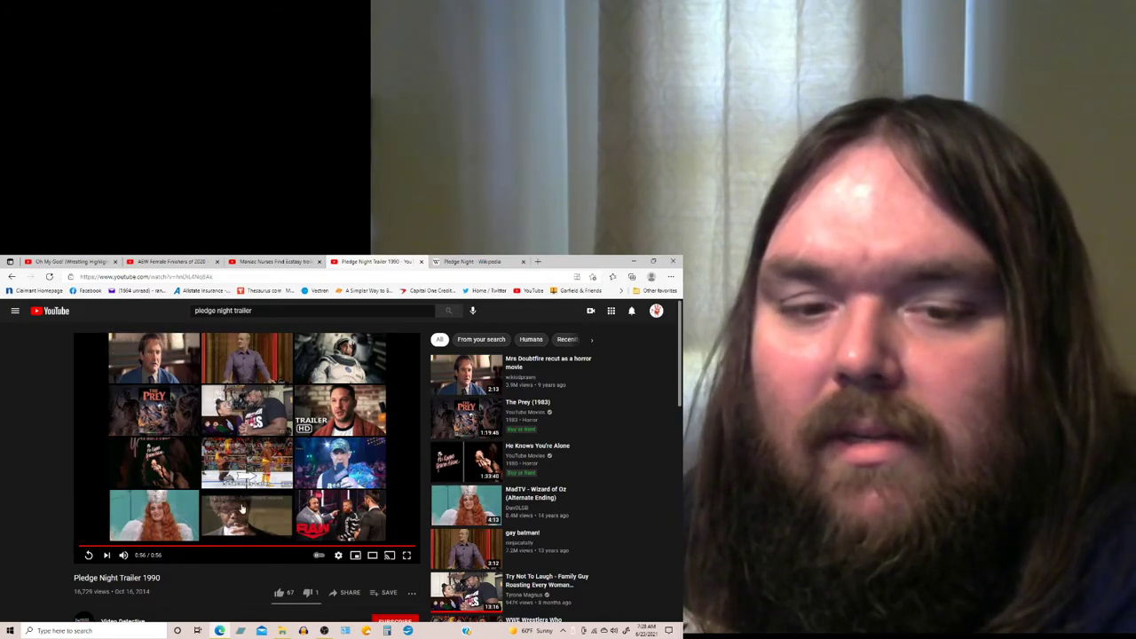
right_click(12, 277)
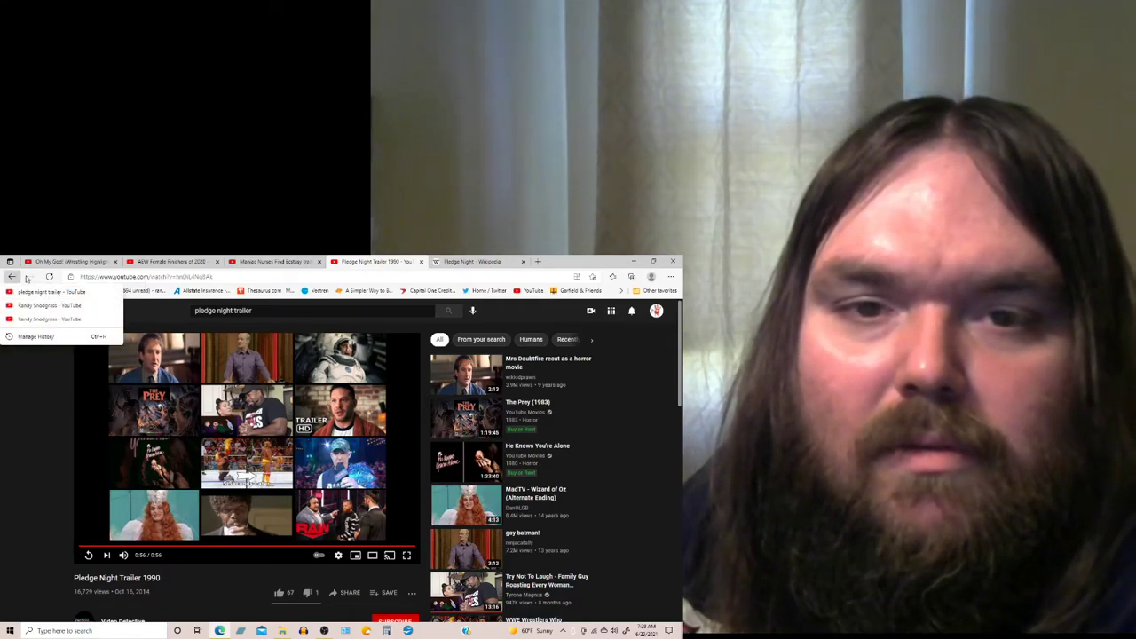
click(258, 311)
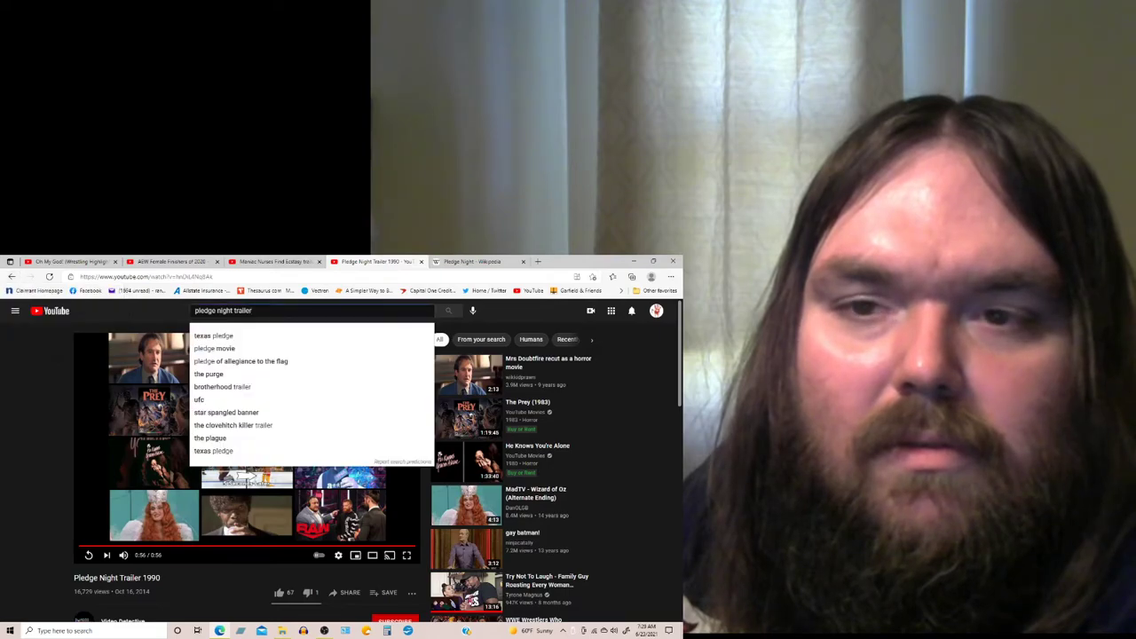
key(Return)
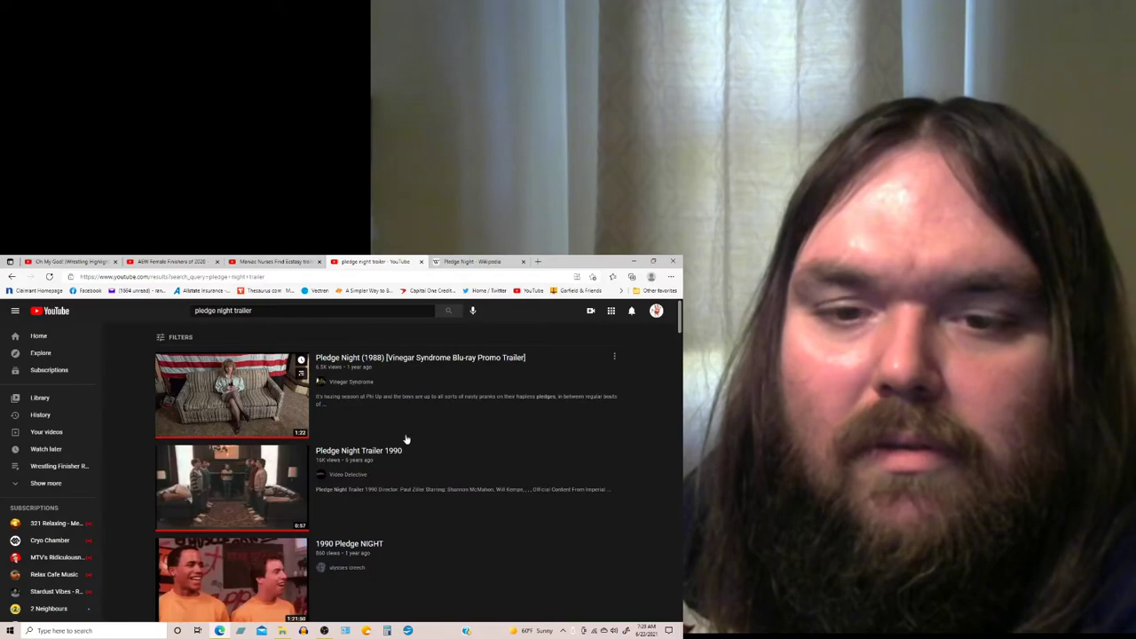
- Play the first result, the Pledge Night (1988) Vinegar Syndrome Blu-ray promo trailer
click(437, 361)
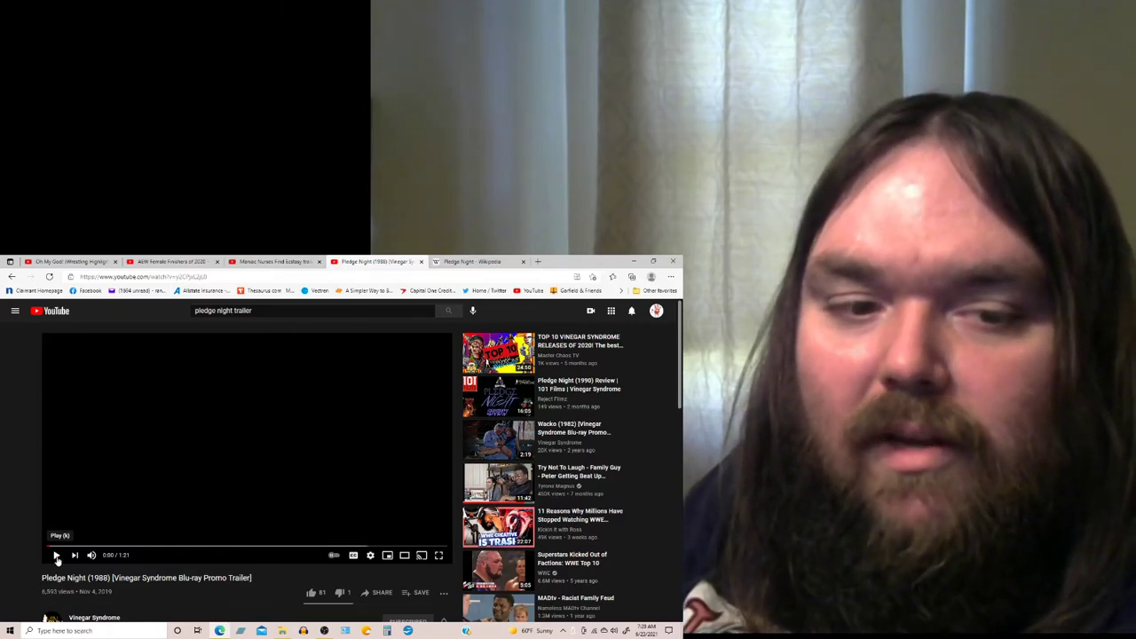
click(57, 556)
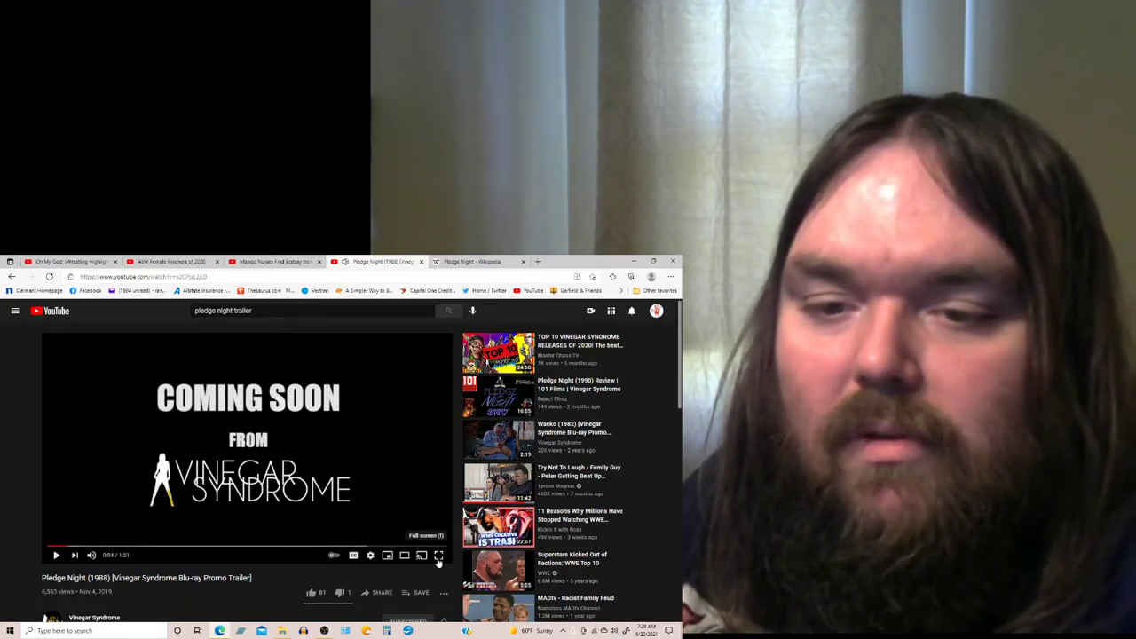
- Switch the Pledge Night (1988) Blu-ray promo trailer to full screen
click(437, 558)
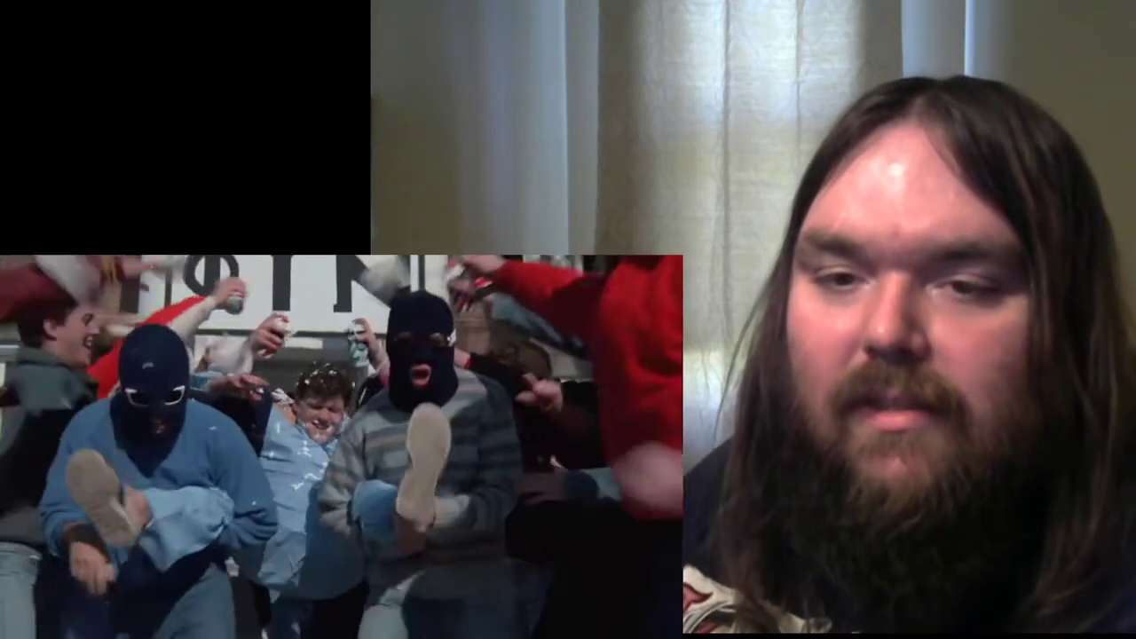
- Pause the trailer at 0:19, resume it, then continue playing to about 0:43
click(657, 434)
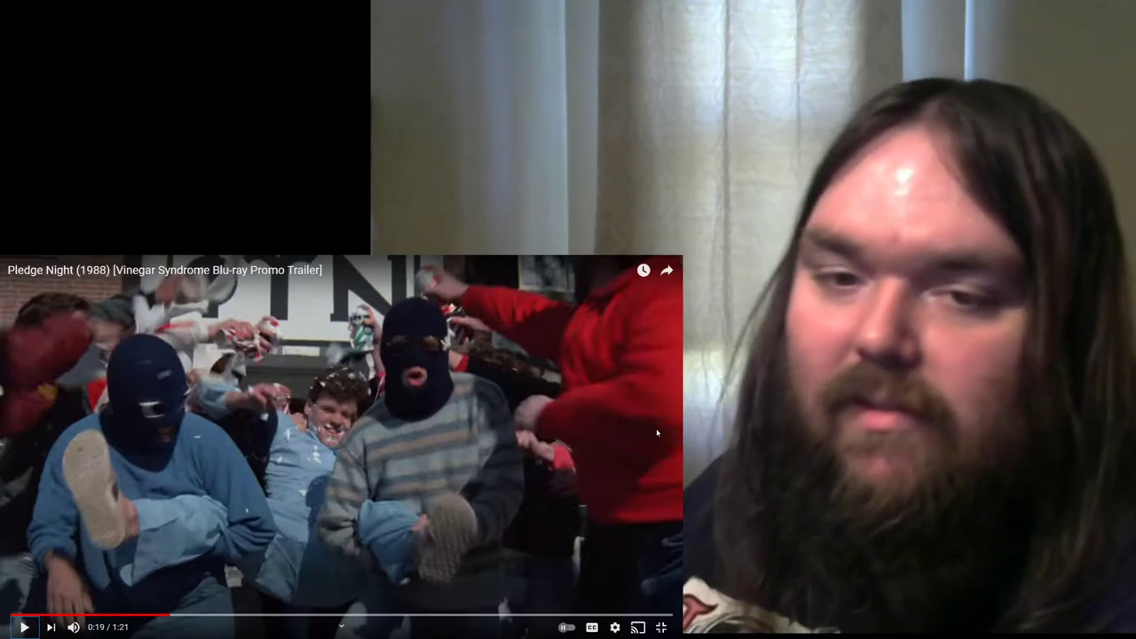
click(656, 430)
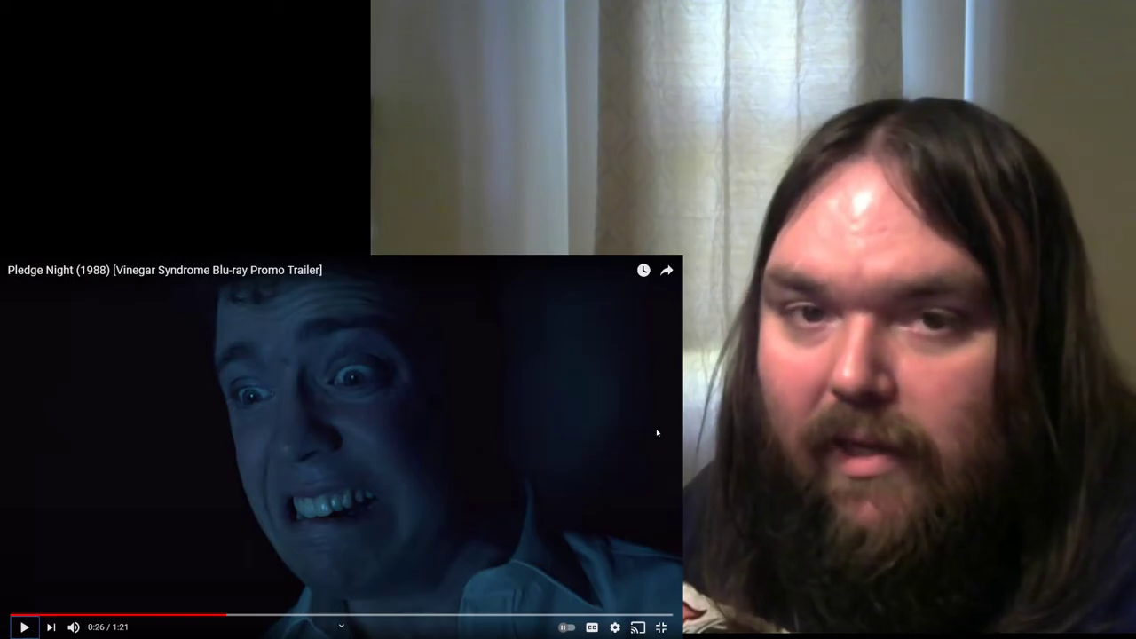
click(658, 433)
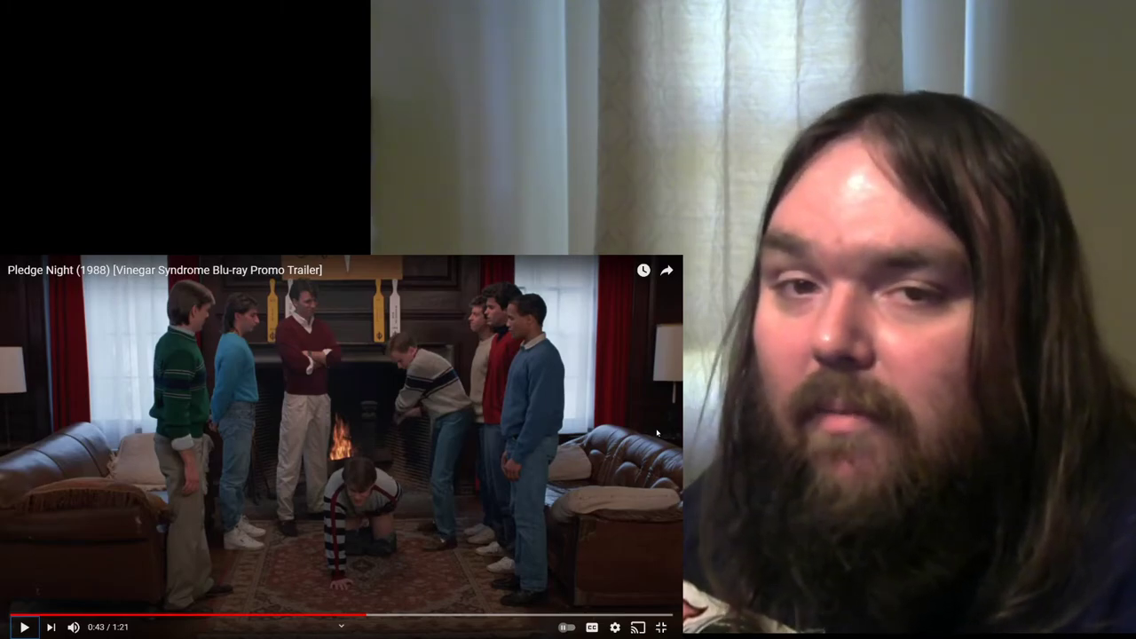
- Resume the trailer from 0:43 and let it finish at 1:21
key(space)
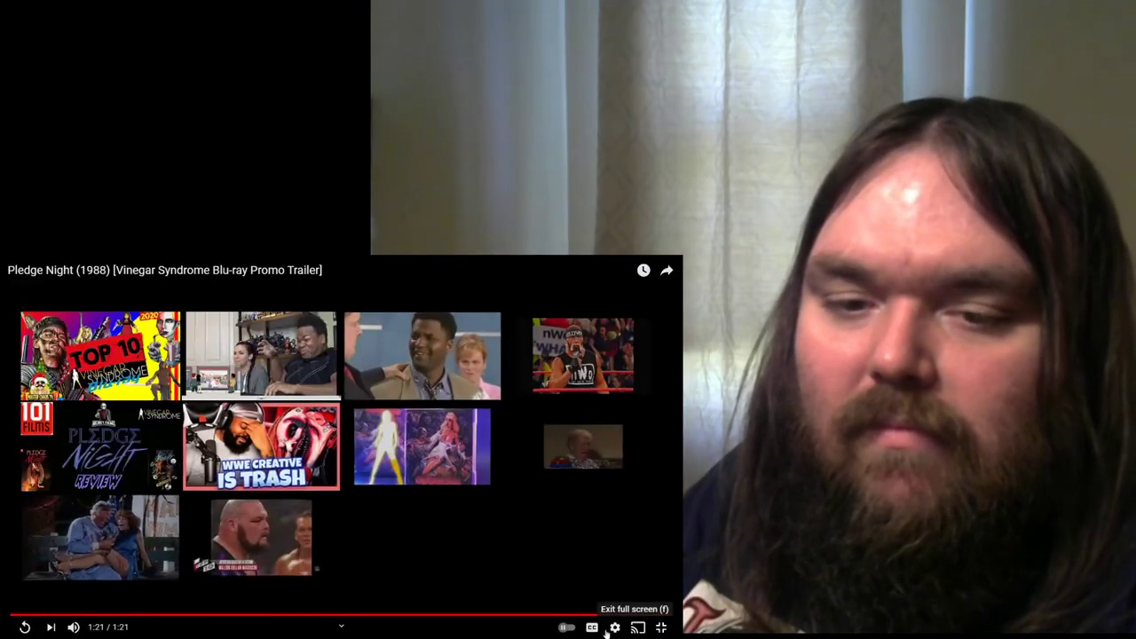
- Exit full screen on the finished trailer and bring the OBS Studio window forward
click(661, 628)
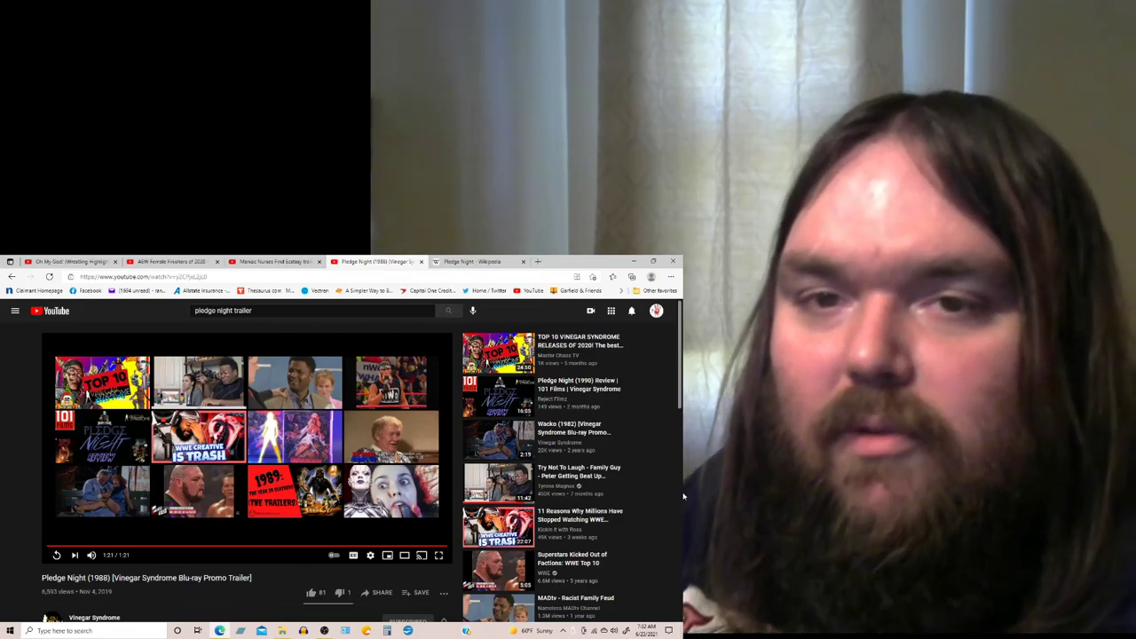
mouse_move(579, 388)
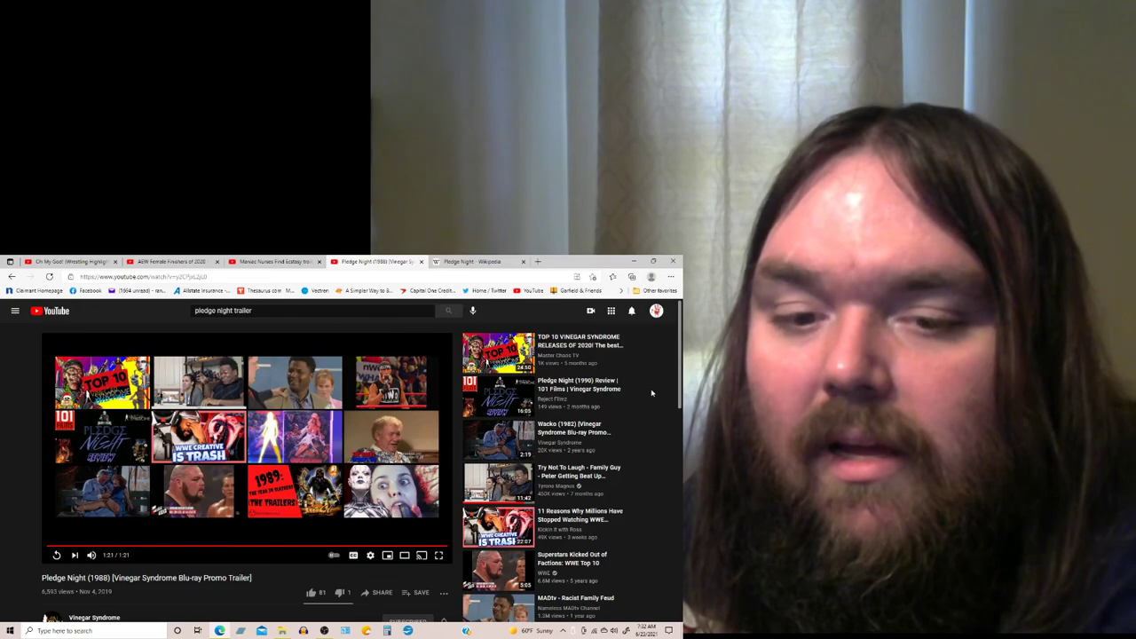
click(324, 631)
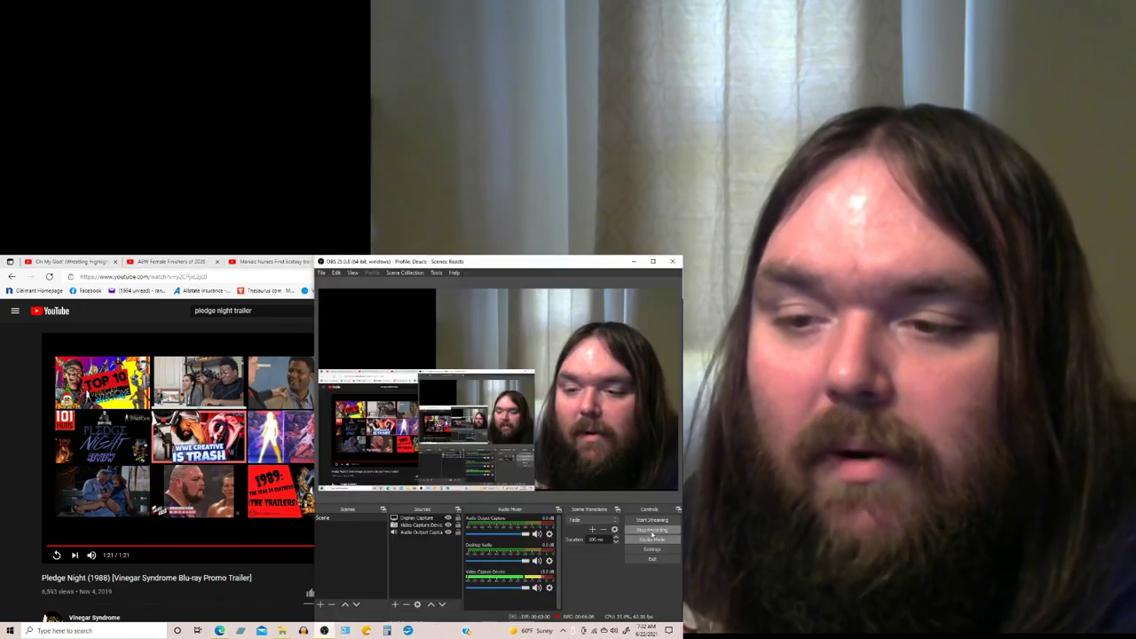